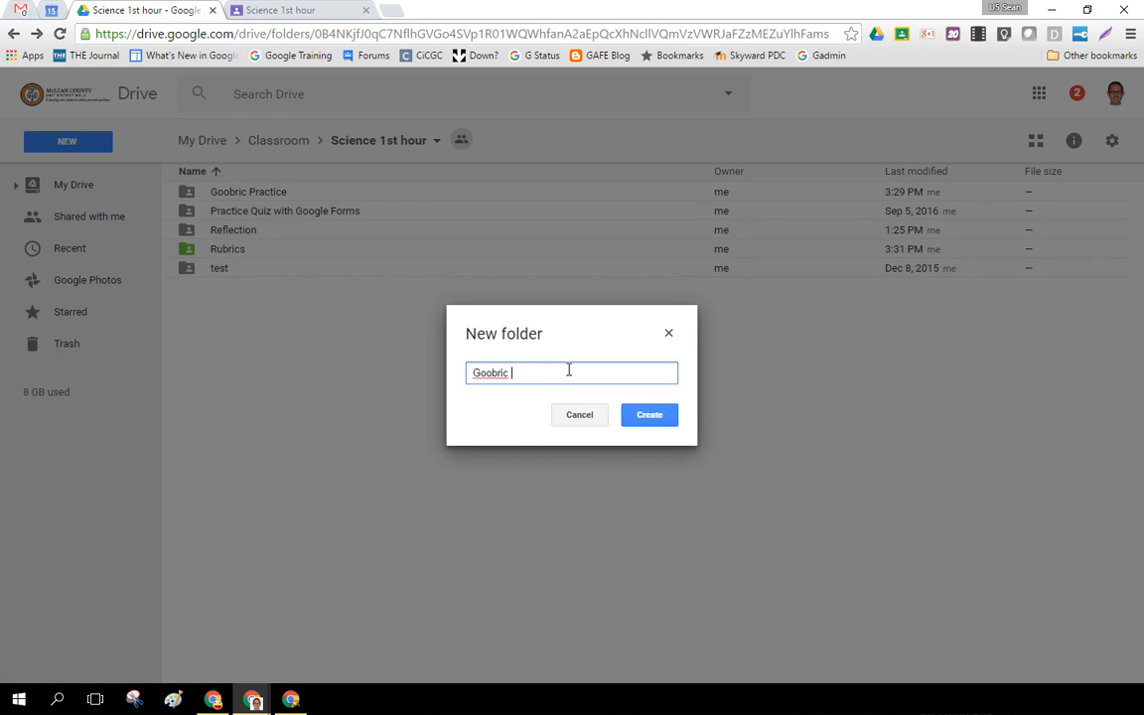
Create the Goobric Sheets folder inside Science 1st hour and change its folder color to green.
left_click(640, 415)
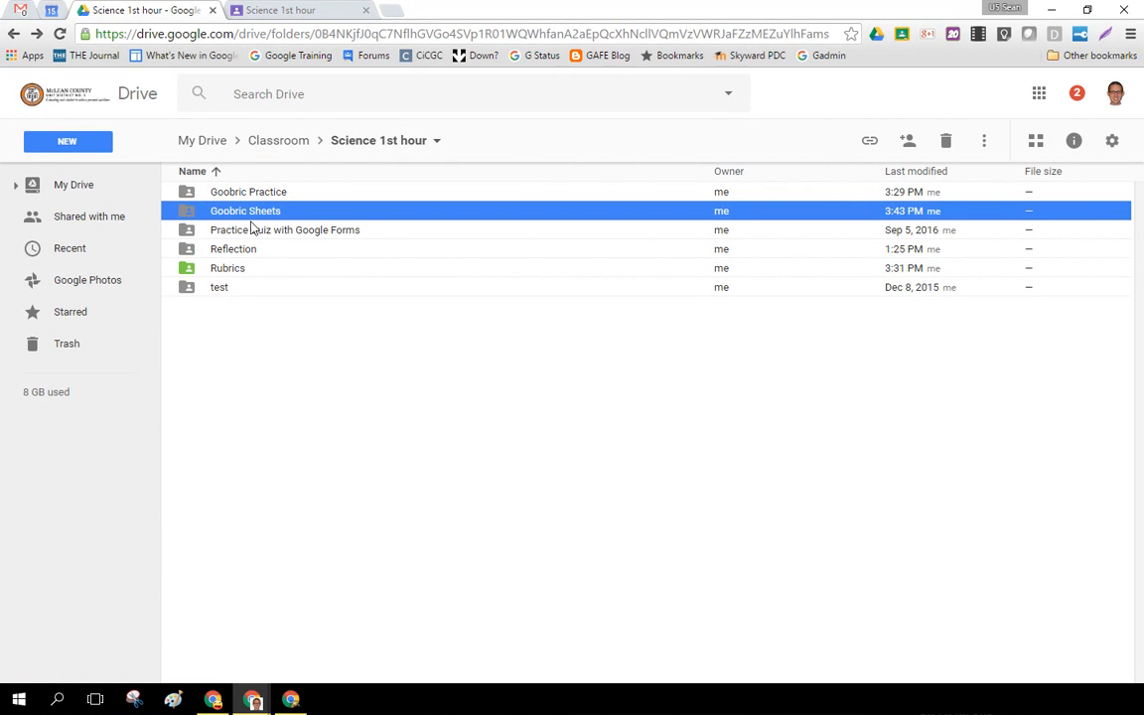
right_click(255, 220)
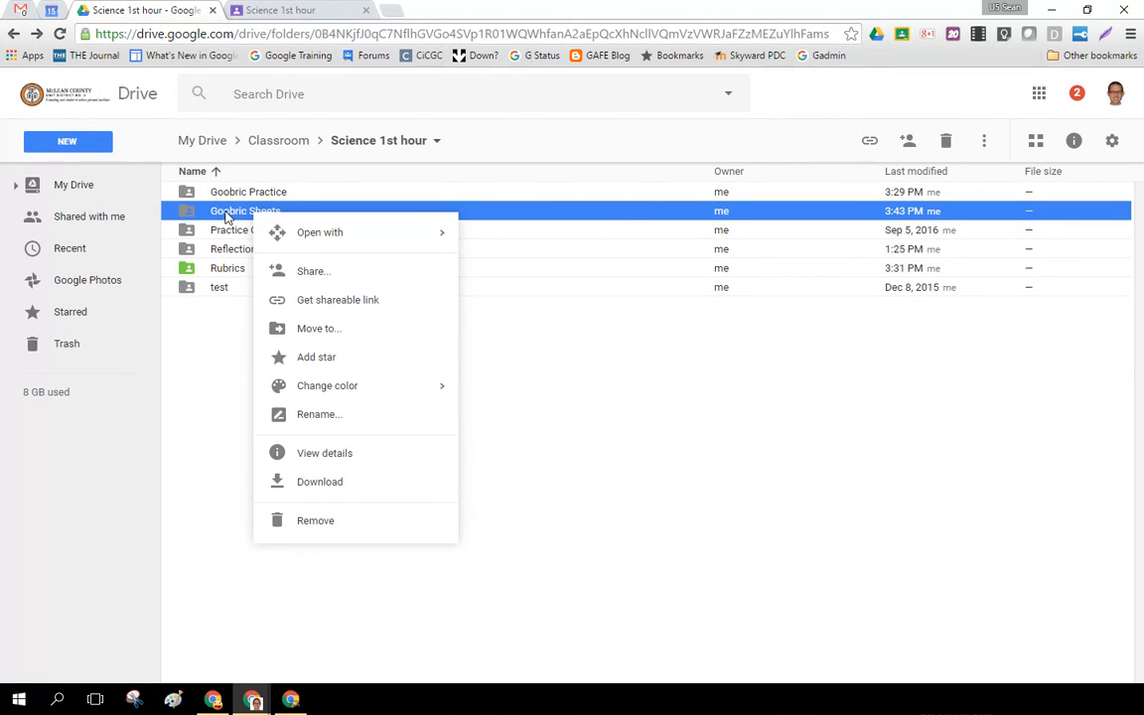
mouse_move(378, 387)
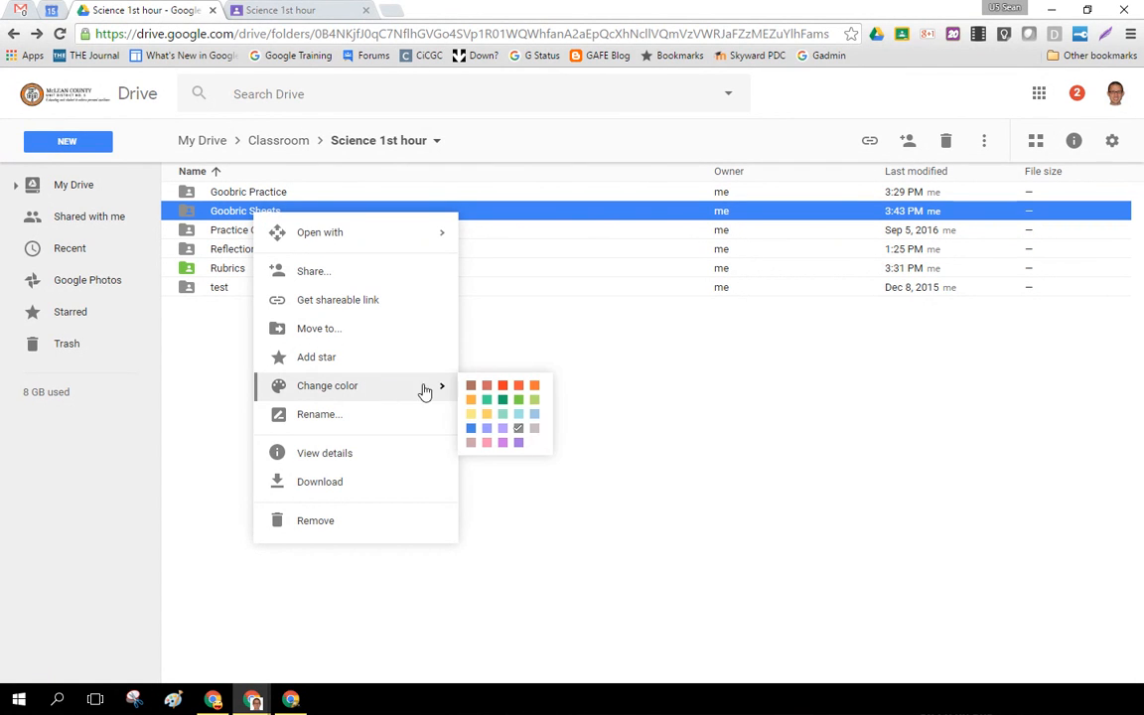
left_click(533, 400)
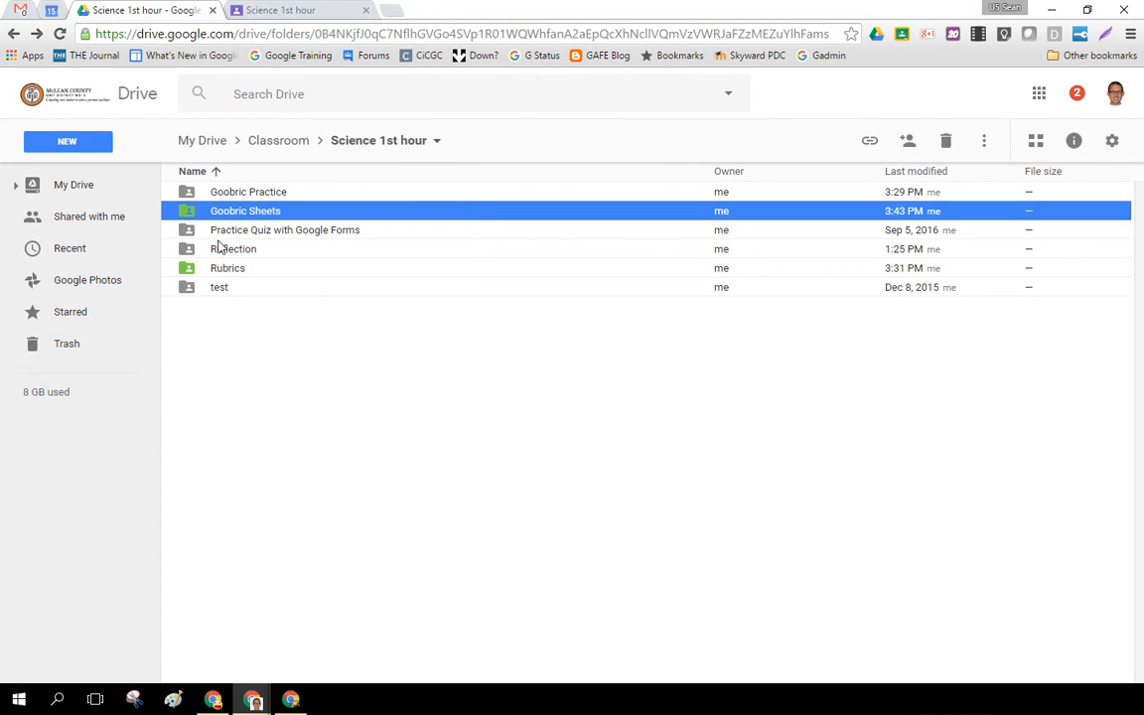
left_click(245, 320)
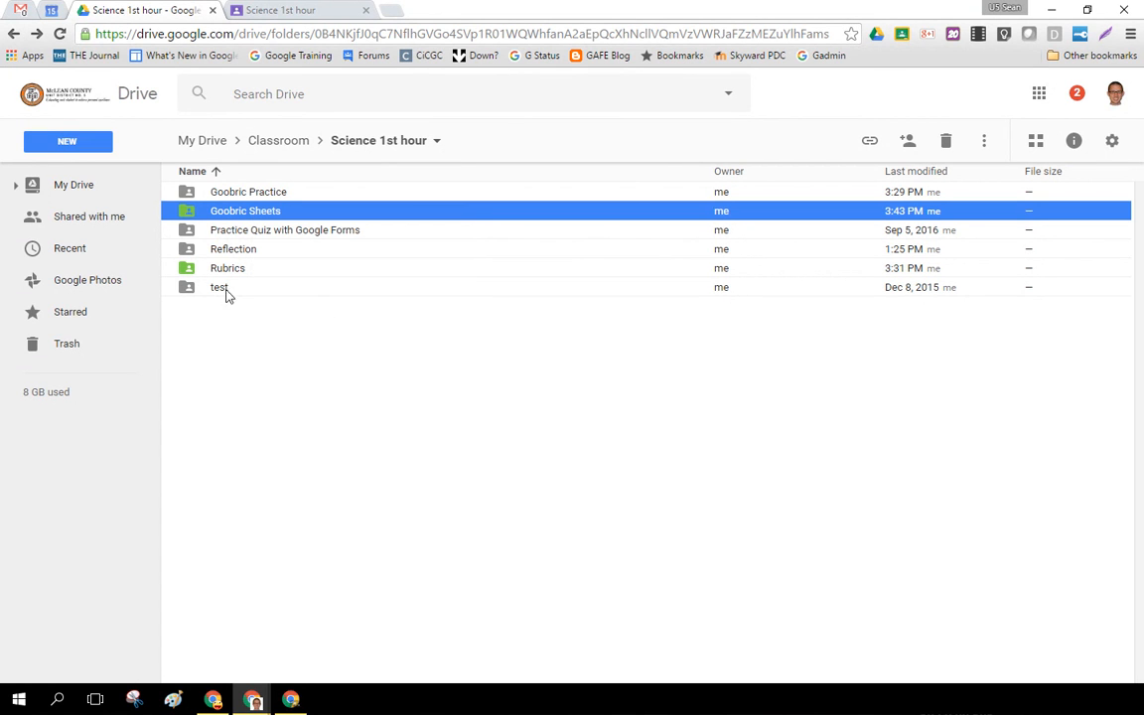
Create a blank Google Sheets spreadsheet inside the Goobric Sheets folder, accepting the folder's sharing permissions.
left_click(243, 214)
double_click(243, 213)
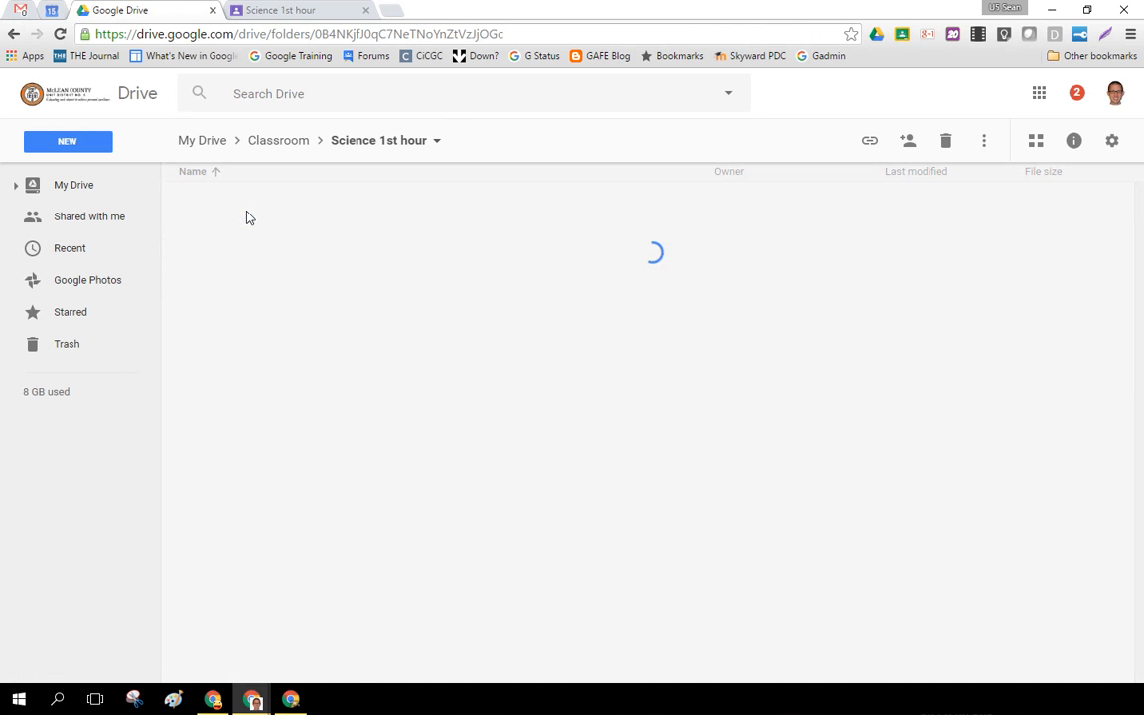
right_click(281, 280)
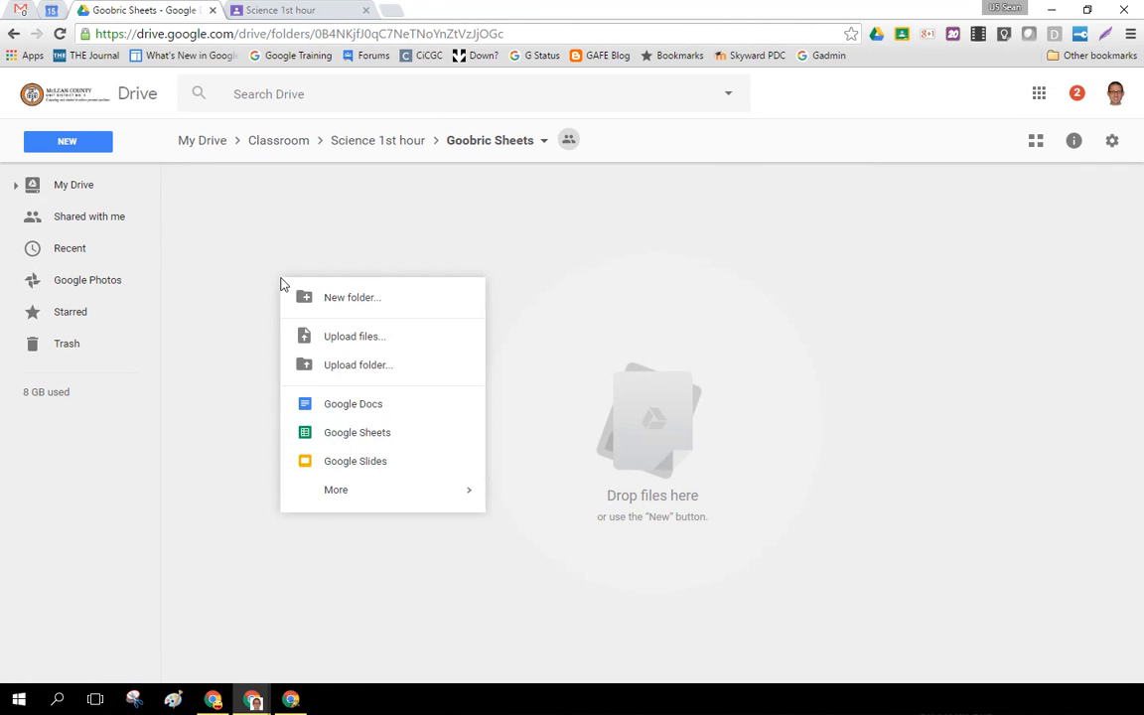
left_click(350, 434)
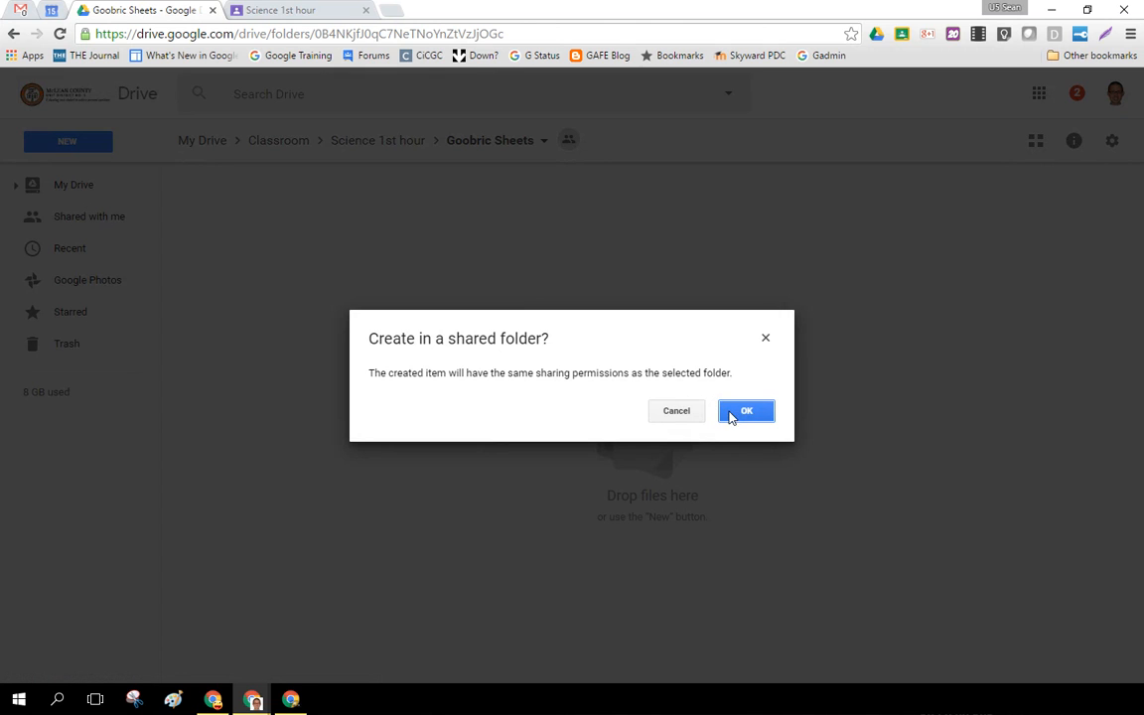
left_click(741, 411)
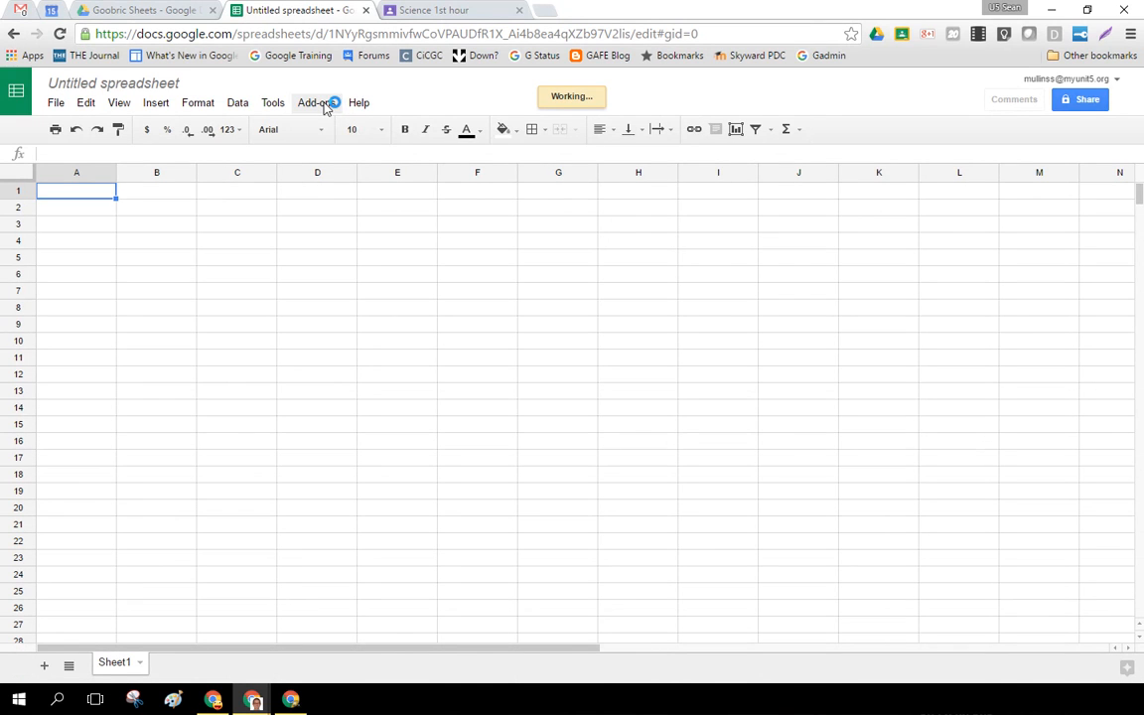
Search the spreadsheet add-ons for "doctopus", install the free Doctopus add-on with its requested permissions, and dismiss its introduction.
left_click(320, 103)
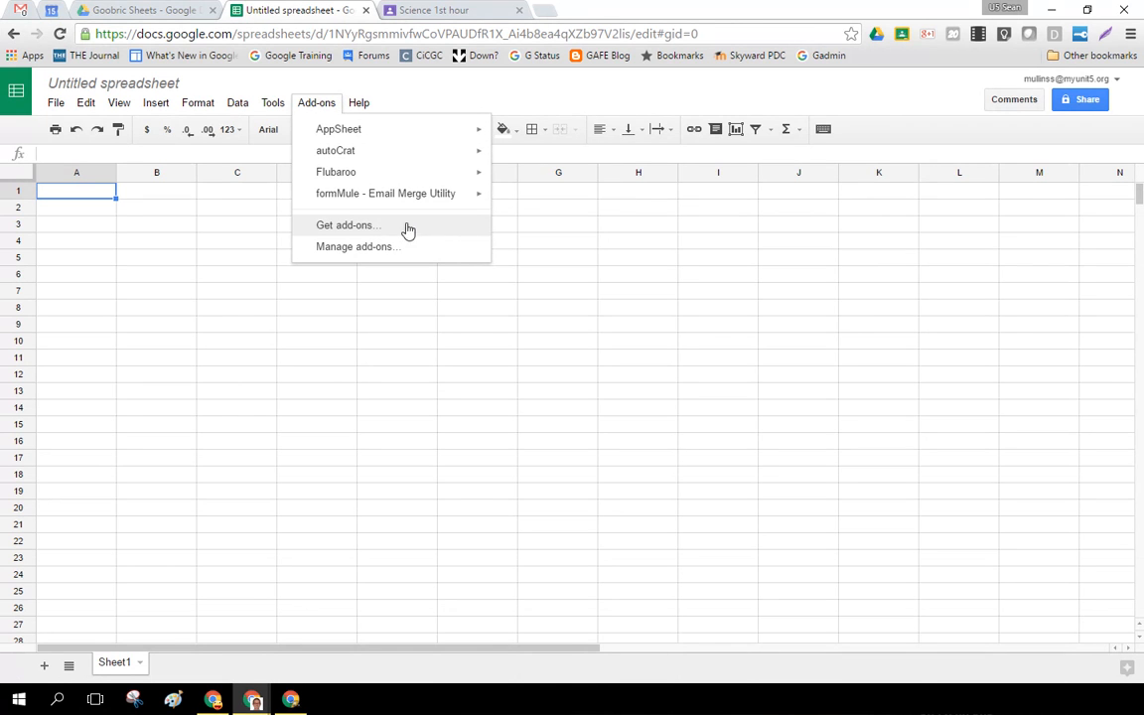
left_click(392, 229)
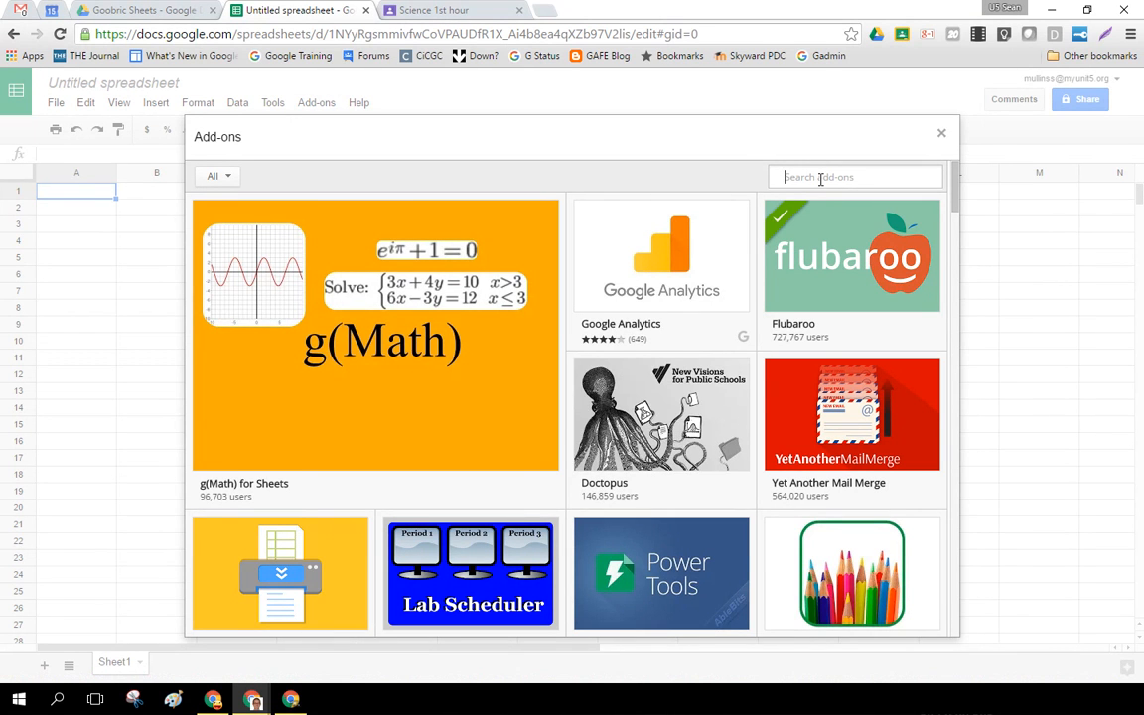
type("doctopus")
key("Return")
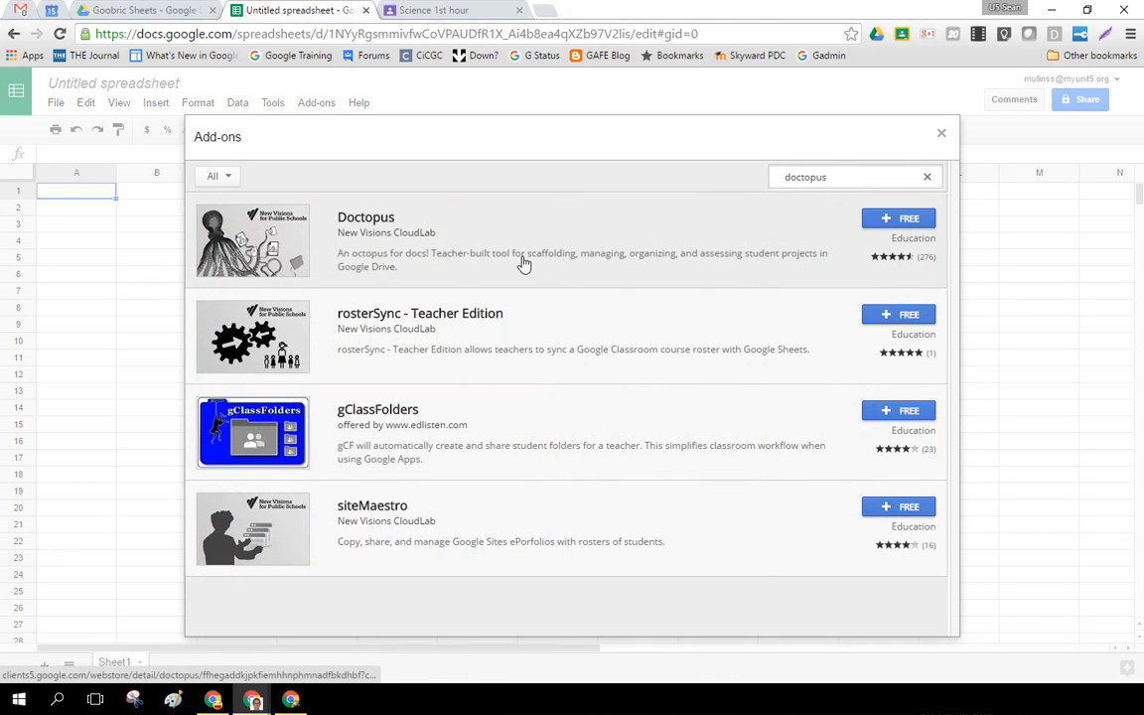
left_click(905, 228)
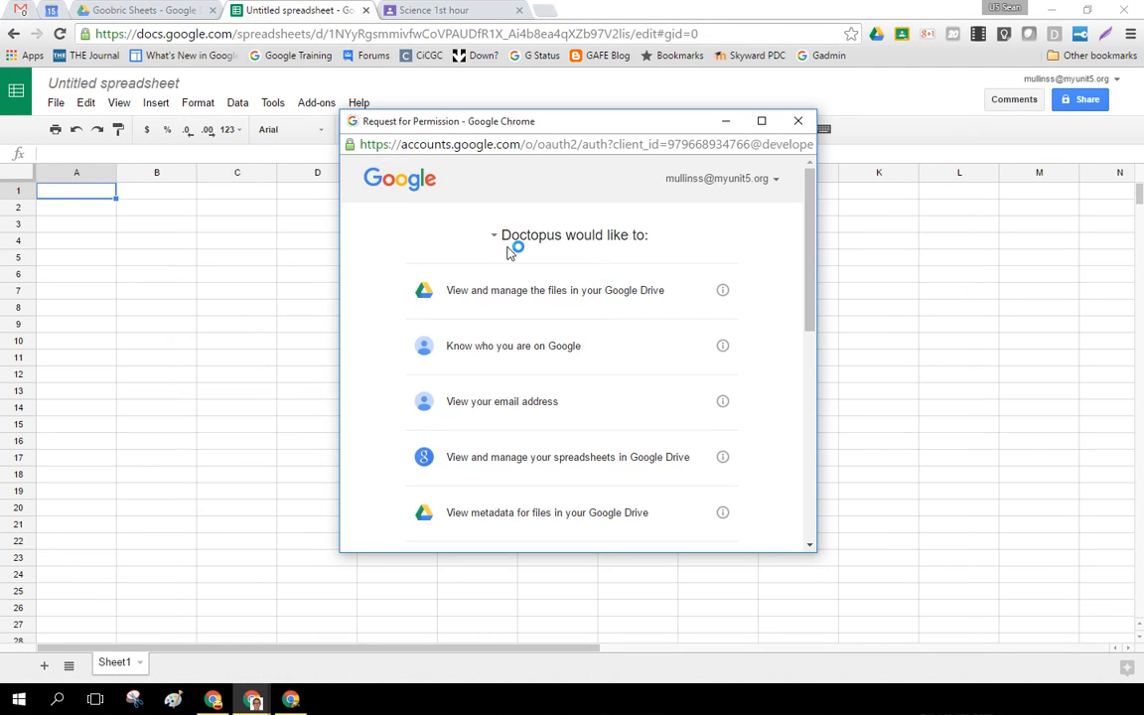
left_click_drag(812, 281, 799, 500)
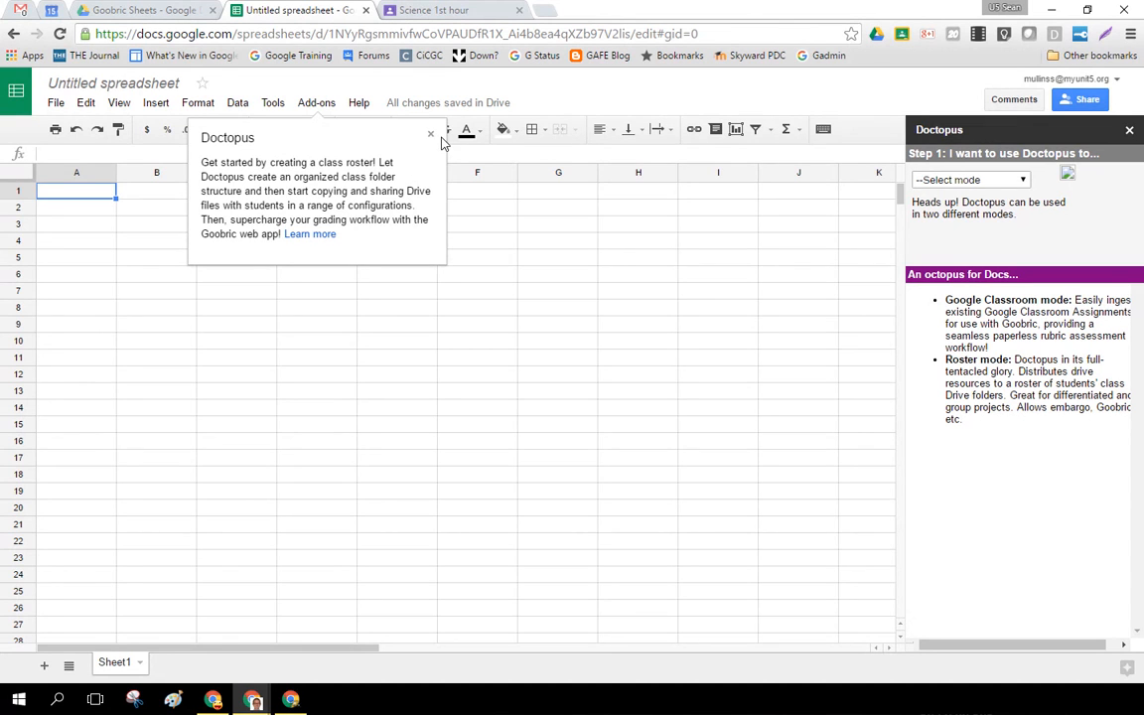
left_click(432, 137)
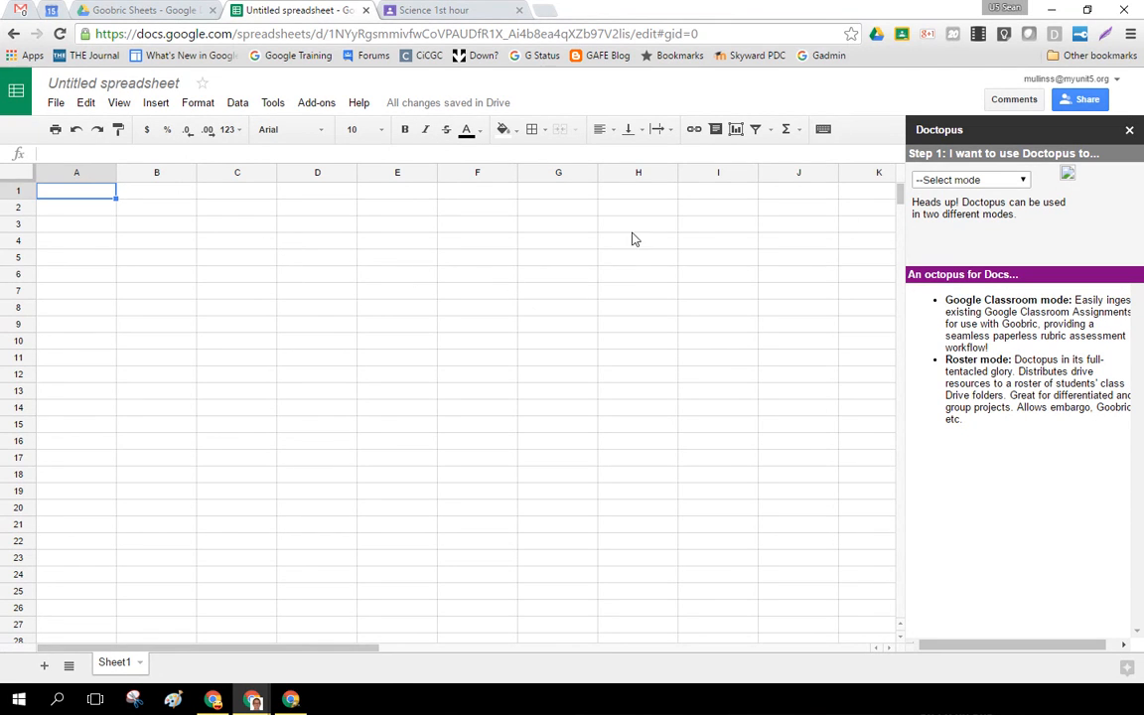
Set Doctopus to ingest a Google Classroom Assignment, choosing the Science 1st hour class and the Goobric Practice assignment.
left_click(1023, 183)
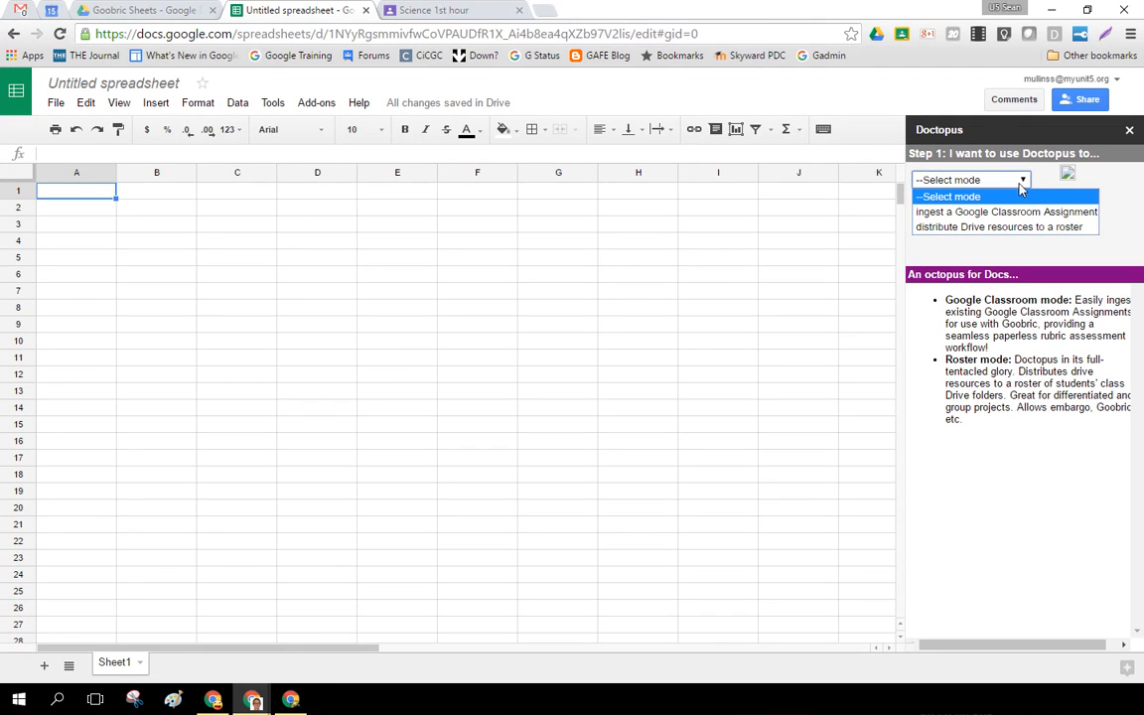
left_click(972, 219)
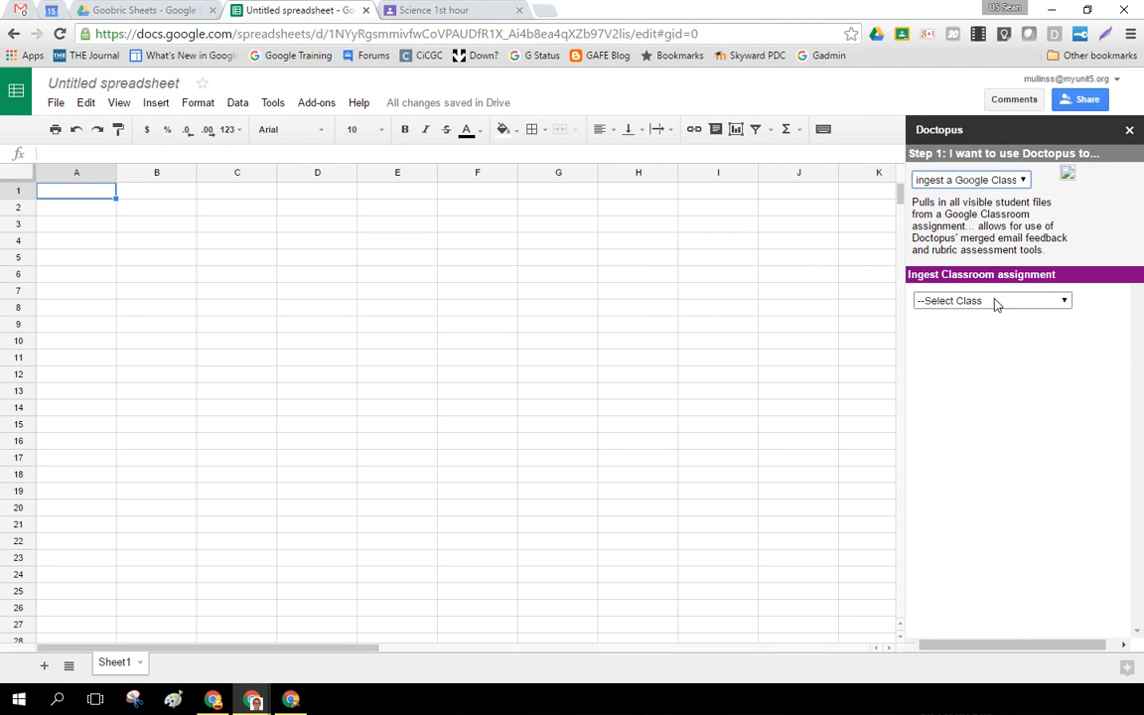
left_click(1016, 303)
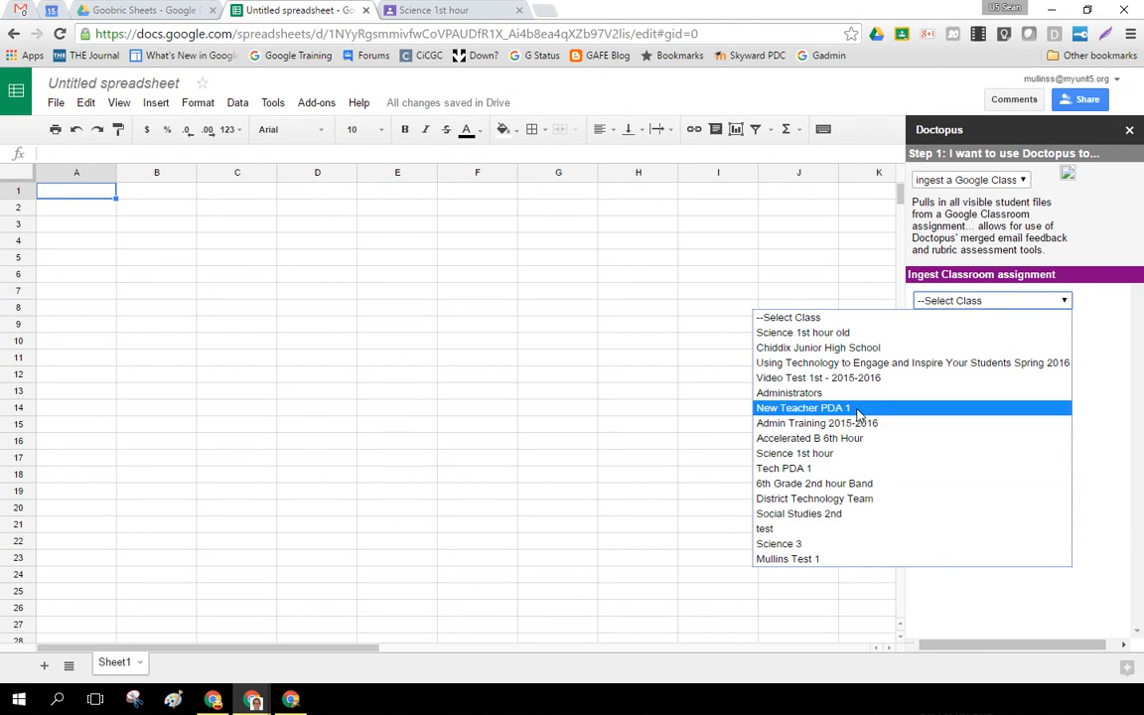
left_click(794, 453)
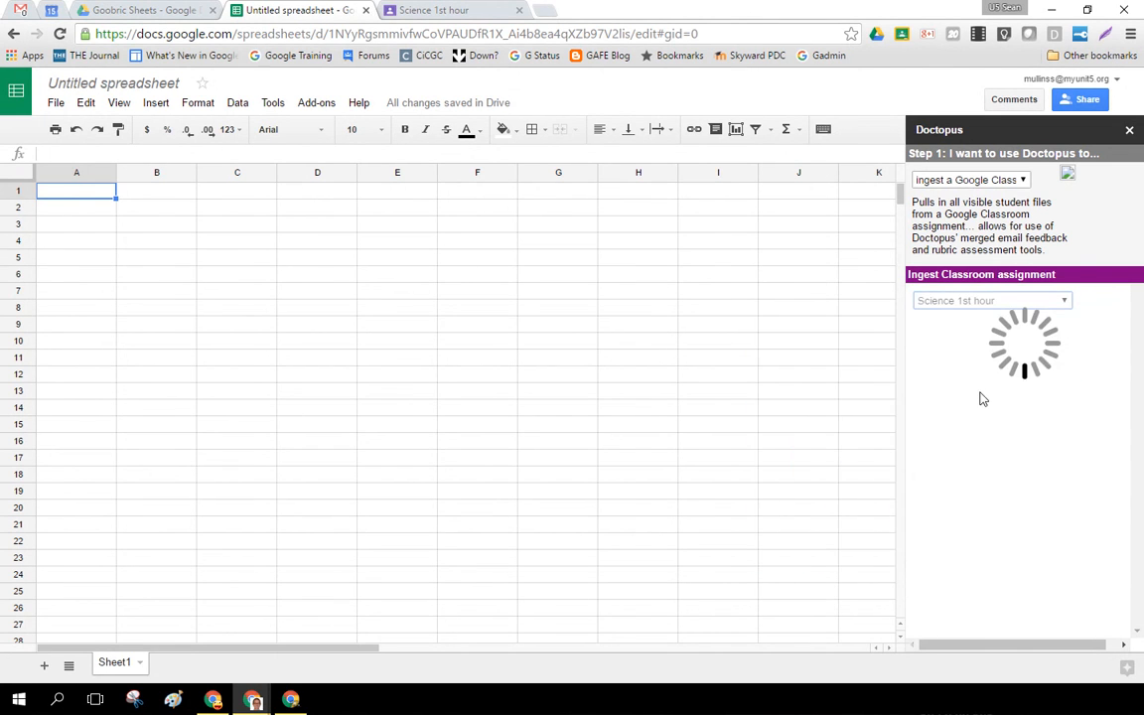
left_click(979, 328)
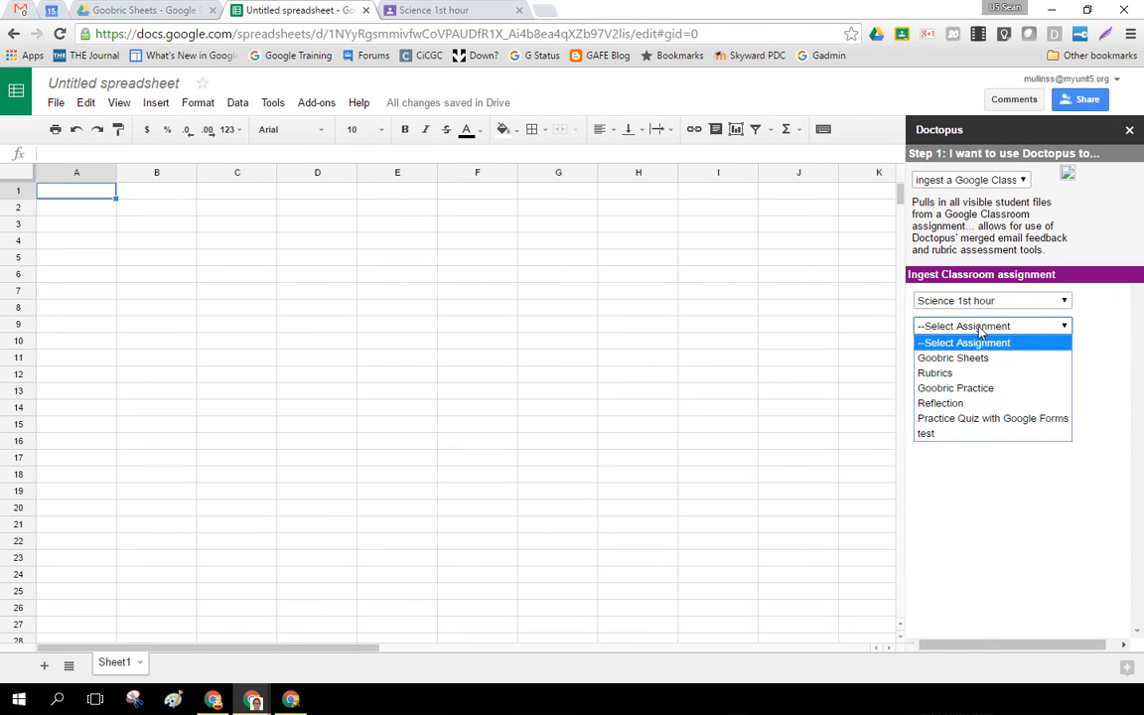
left_click(999, 391)
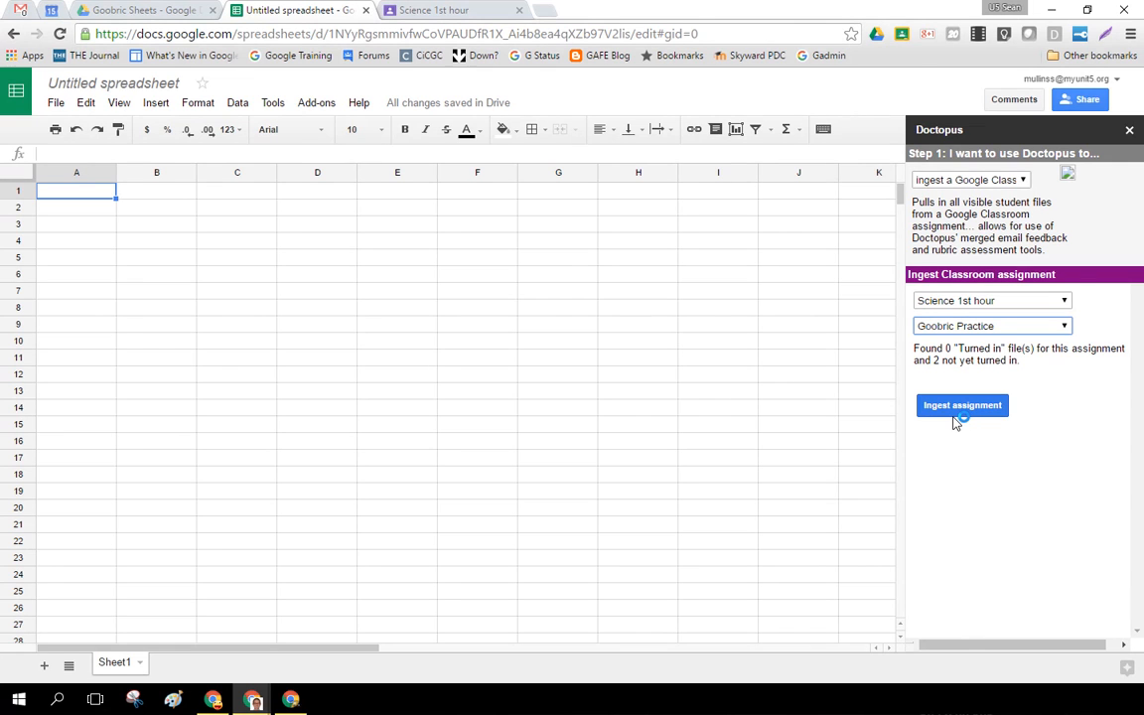
Check the student files in Drive's Goobric Practice folder under Science 1st hour, and return to the spreadsheet.
left_click(159, 9)
left_click(375, 146)
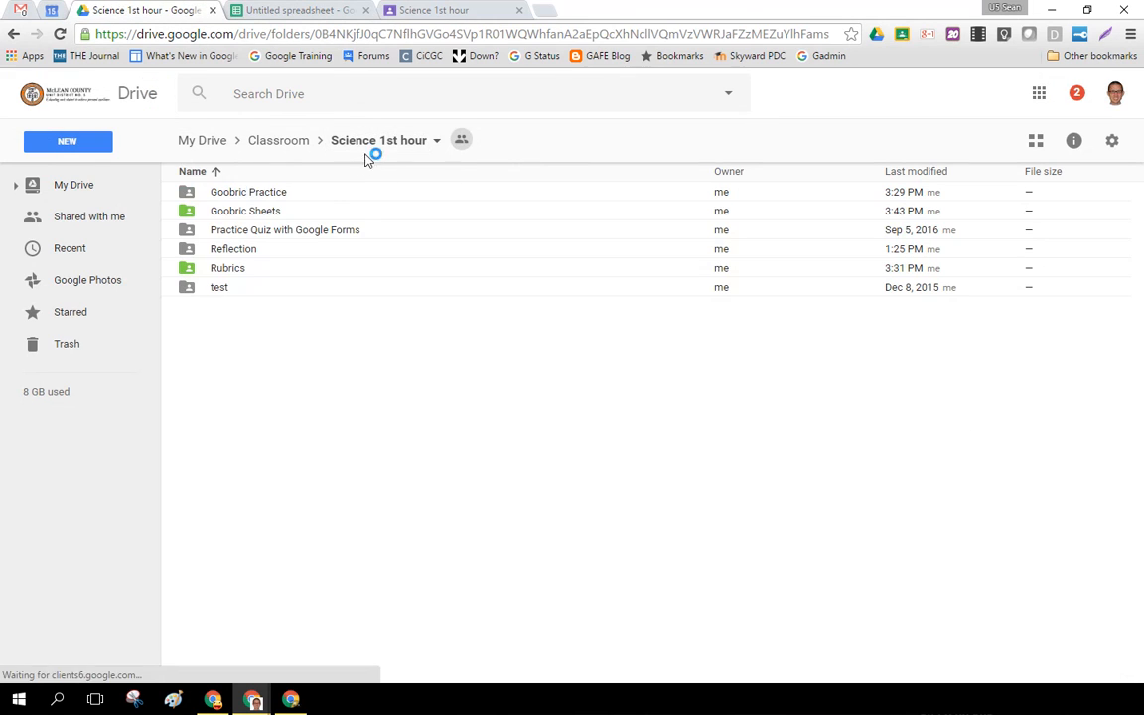
double_click(261, 192)
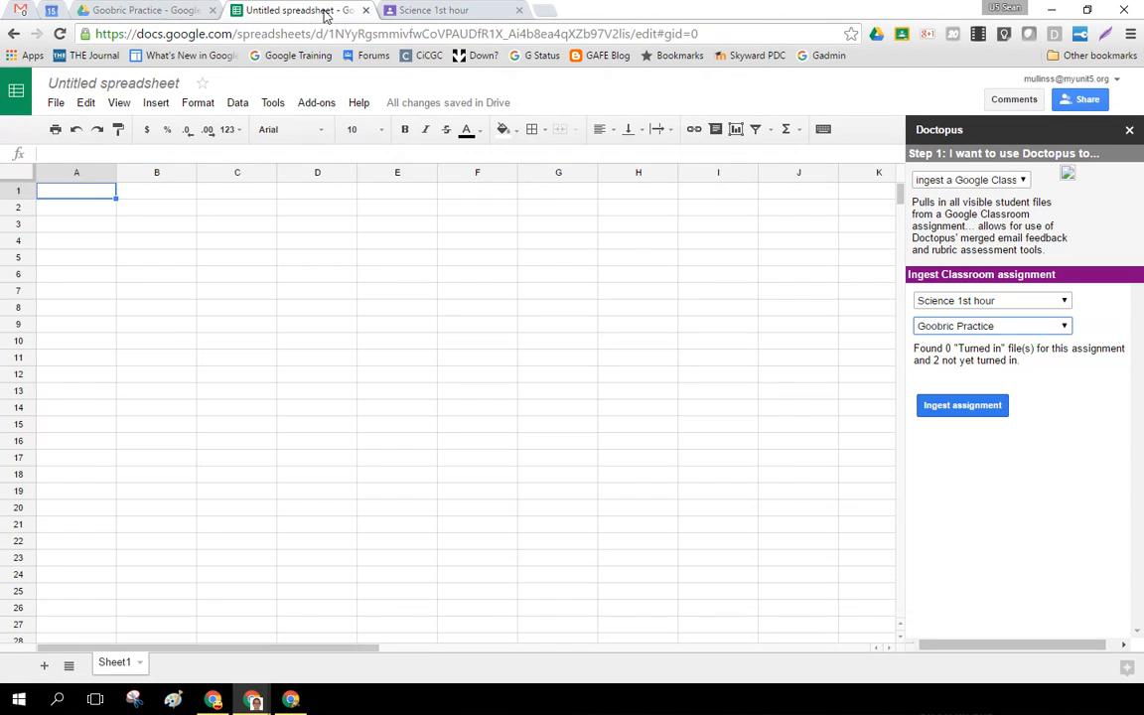
left_click(325, 11)
Ingest the Goobric Practice assignment into the spreadsheet with Doctopus and look over the imported columns.
left_click_drag(933, 348, 1045, 347)
left_click(1045, 348)
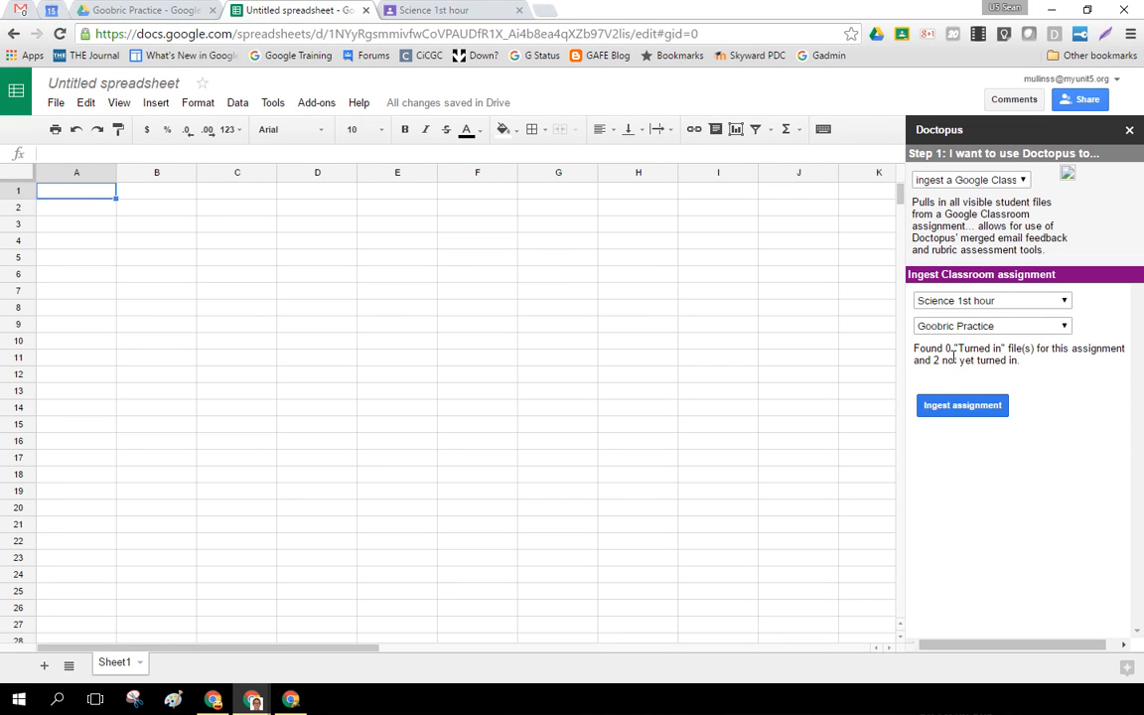
left_click(980, 408)
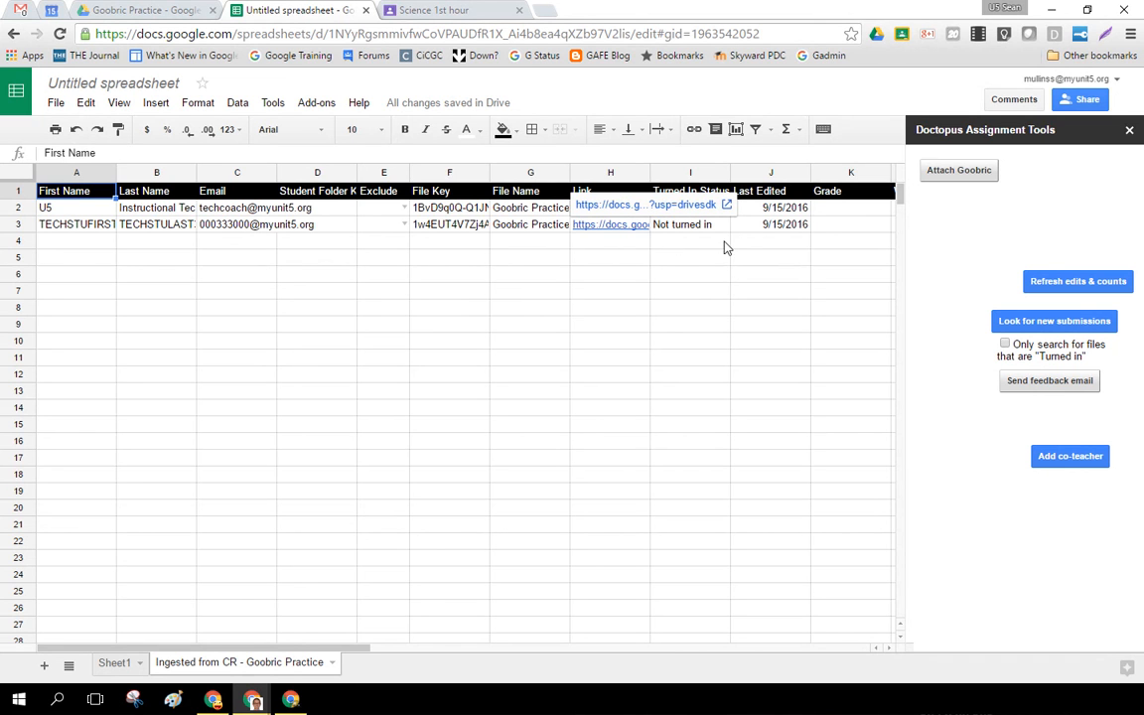
left_click_drag(288, 647, 222, 653)
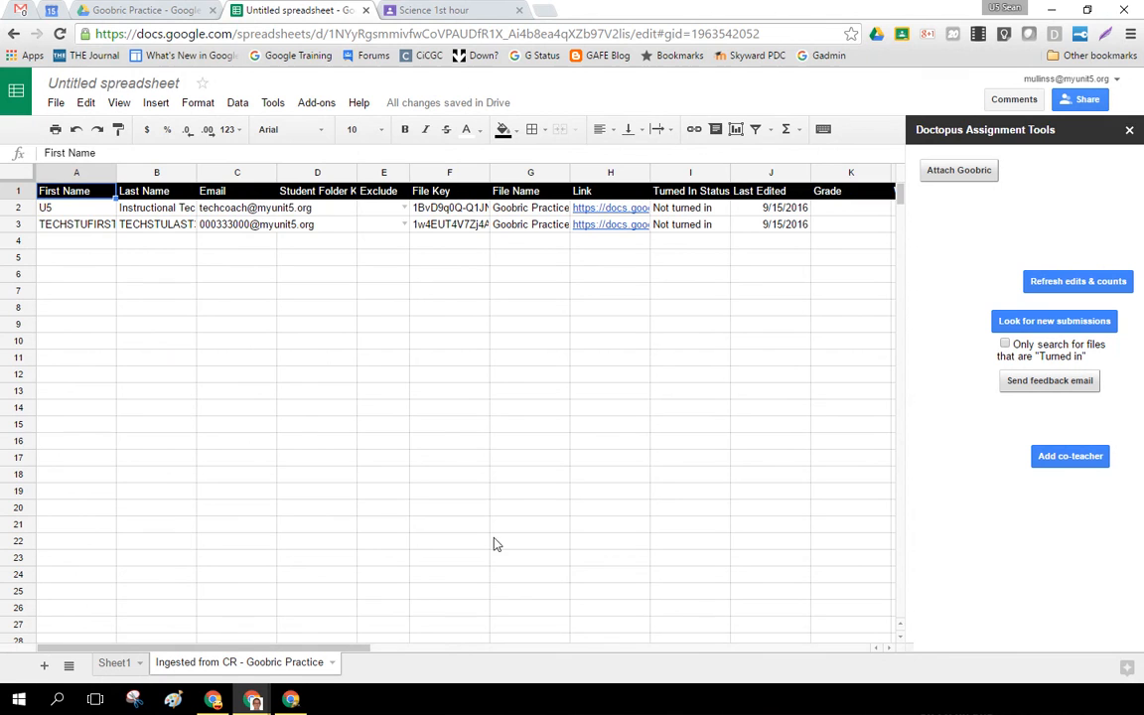